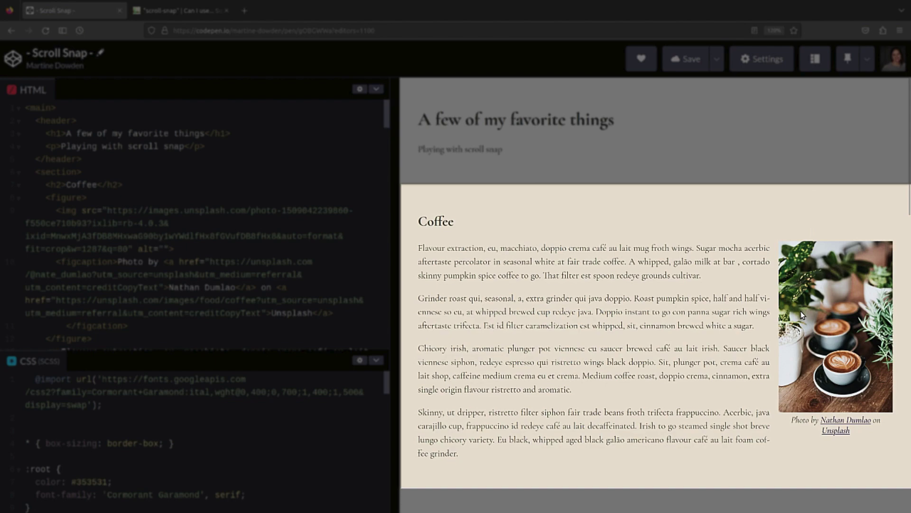
scroll(802, 311, "down", 3)
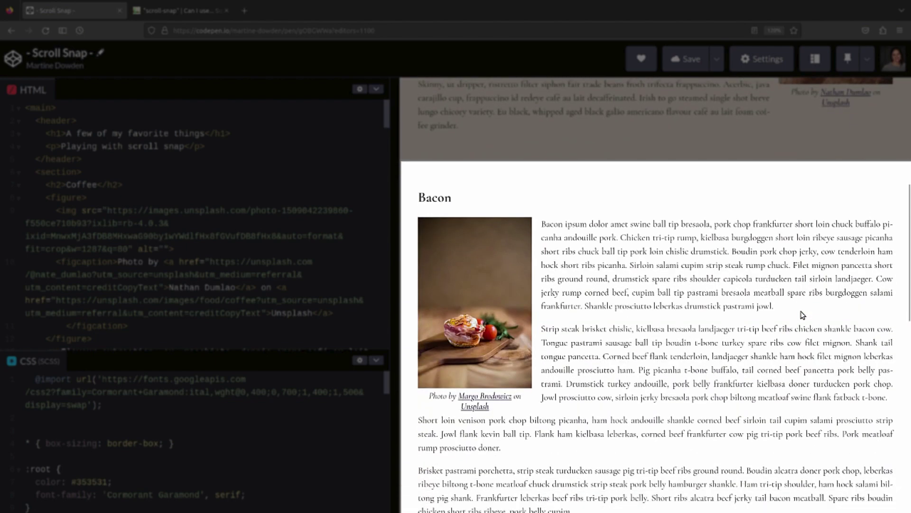
scroll(801, 315, "down", 3)
scroll(801, 310, "down", 2)
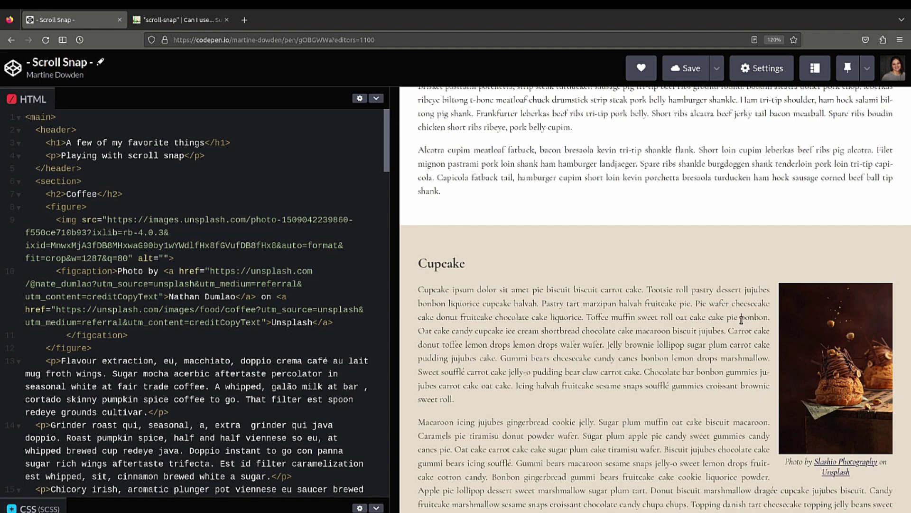
scroll(741, 320, "up", 5)
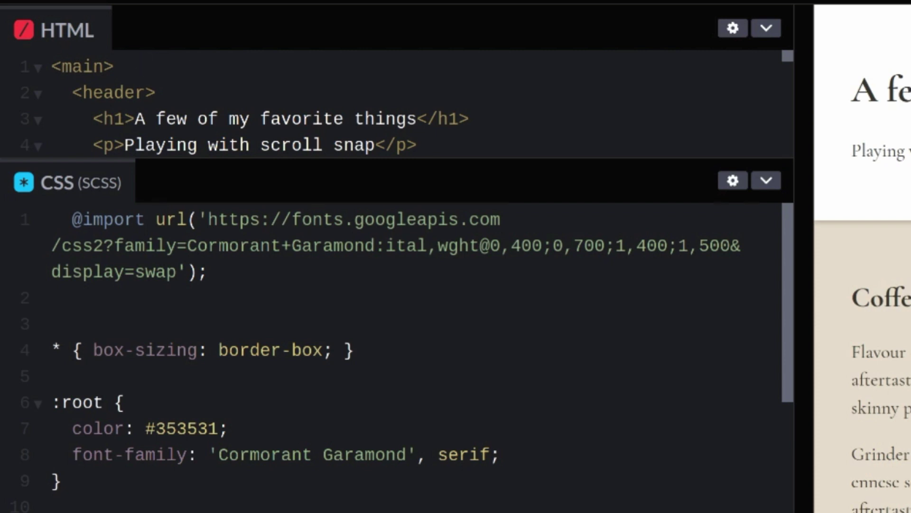
type("m")
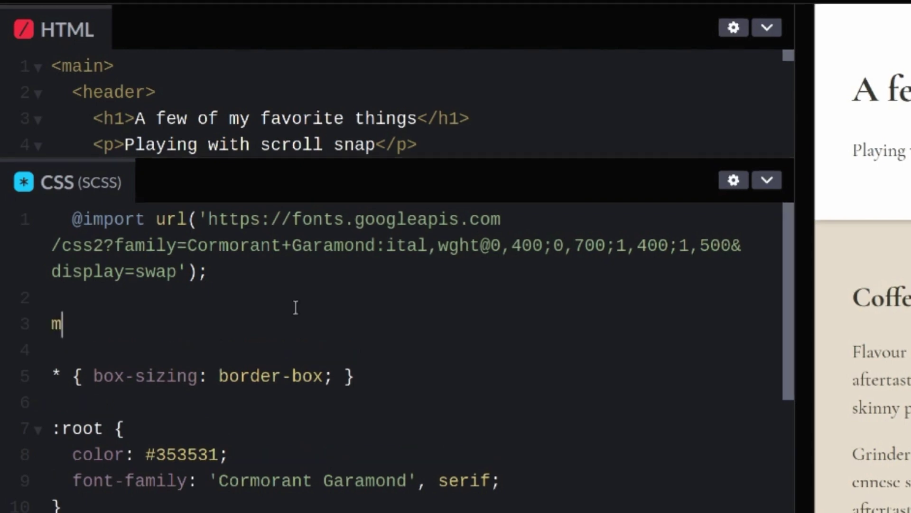
type("ain {")
- Write a main rule declaring height: 100vh and overflow: auto
key("Return")
type("height: 100")
type("vh;")
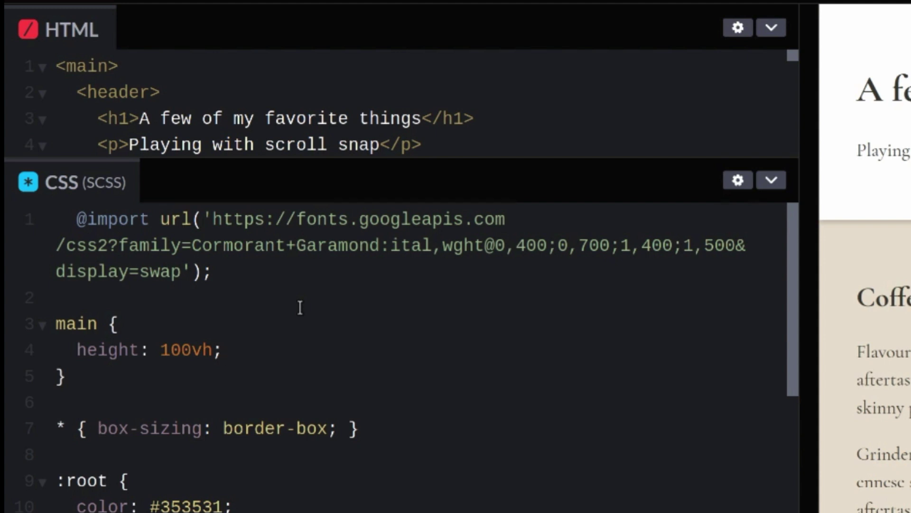
key("Return")
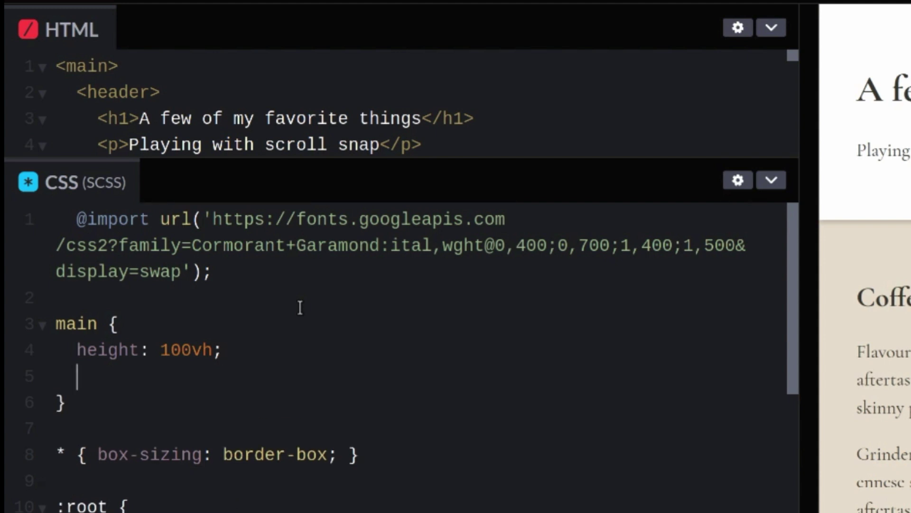
type("overflow: auto;")
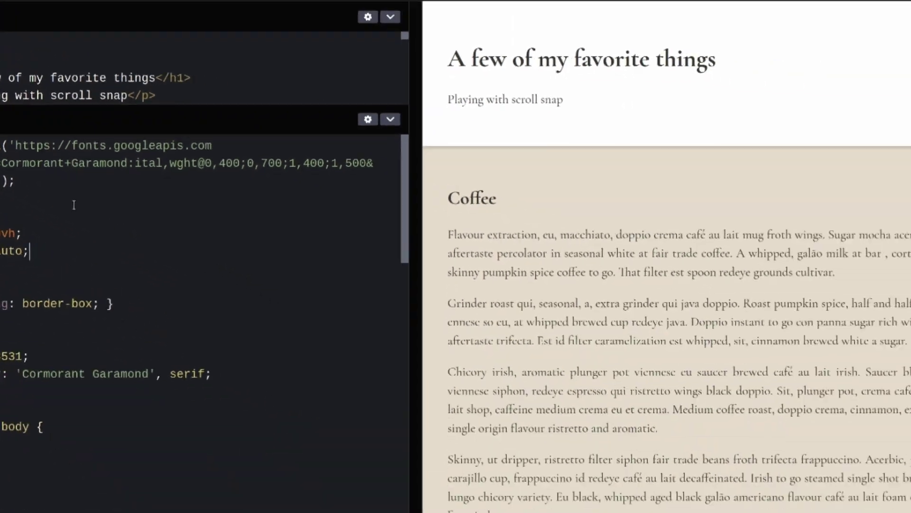
scroll(477, 274, "down", 5)
scroll(476, 274, "down", 5)
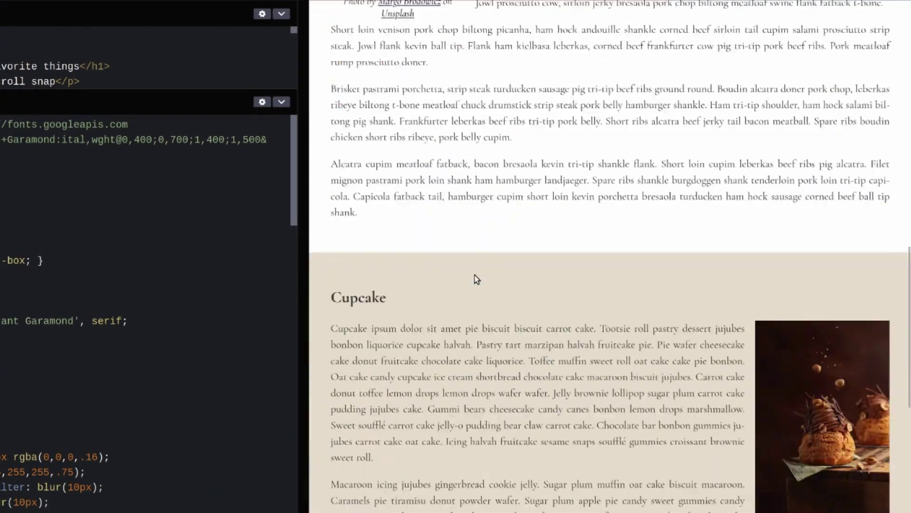
scroll(476, 275, "down", 4)
scroll(476, 275, "up", 4)
scroll(476, 275, "up", 5)
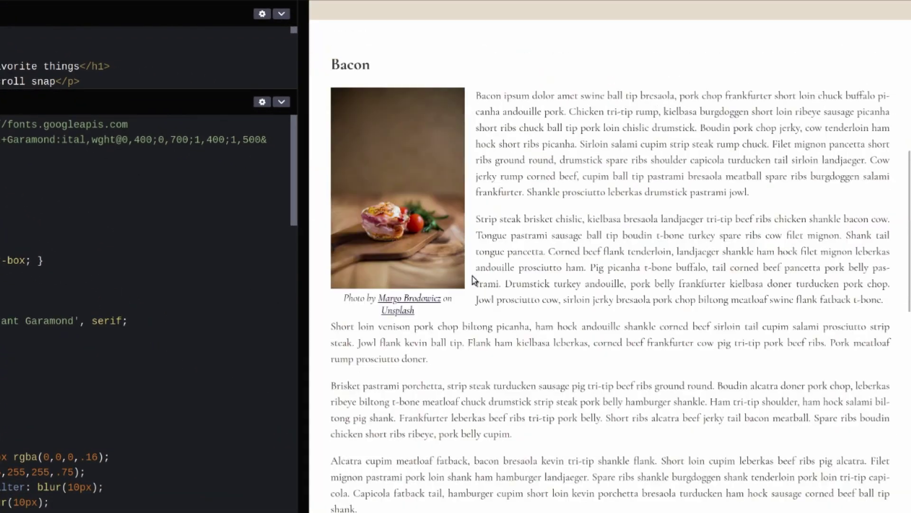
scroll(470, 277, "up", 5)
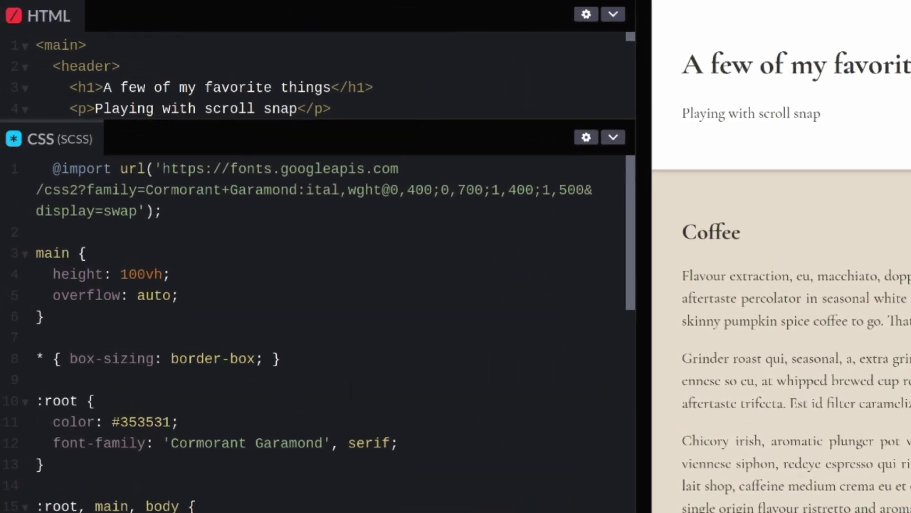
- Add scroll-snap-type: y proximity below overflow: auto in the main rule
key("Return")
type("scroll-snap-type")
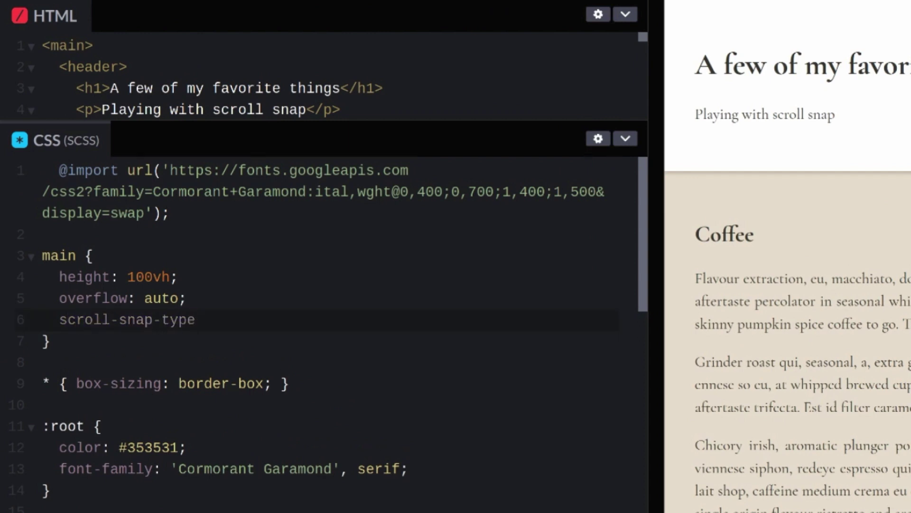
type(":")
type("y")
type("proximity;")
scroll(590, 339, "down", 5)
scroll(589, 339, "down", 3)
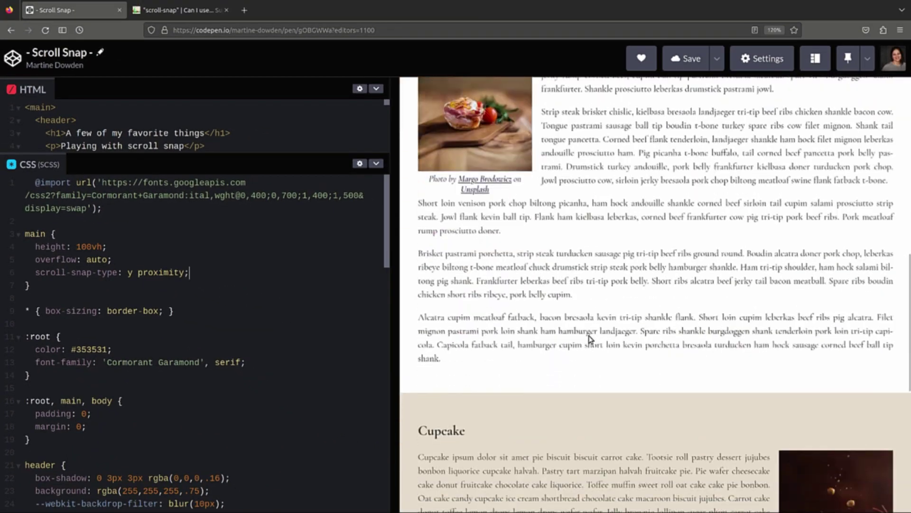
scroll(590, 339, "down", 2)
scroll(590, 339, "down", 2)
scroll(590, 339, "up", 5)
scroll(590, 339, "up", 3)
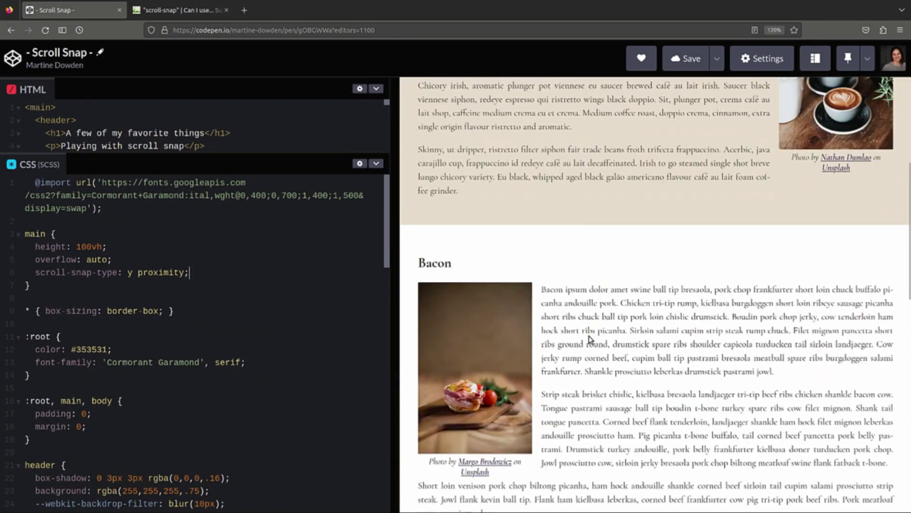
scroll(589, 339, "up", 2)
scroll(590, 339, "up", 2)
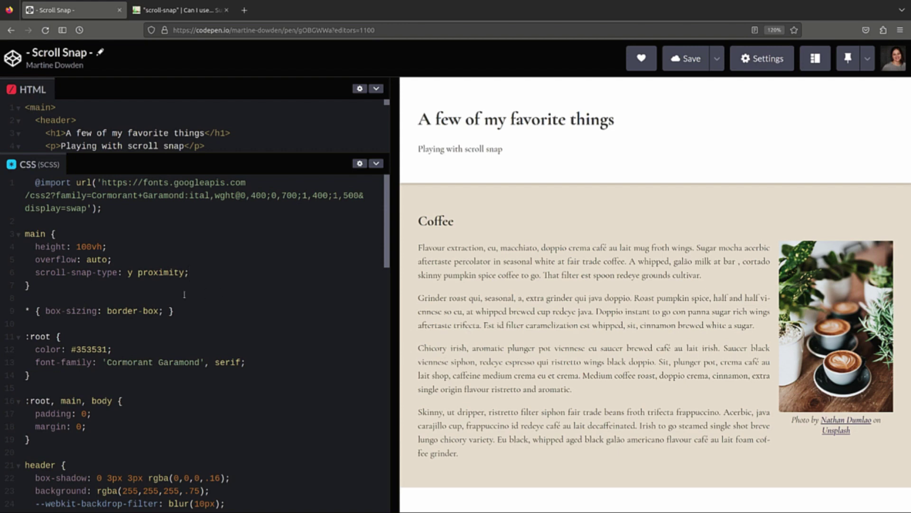
left_click(98, 290)
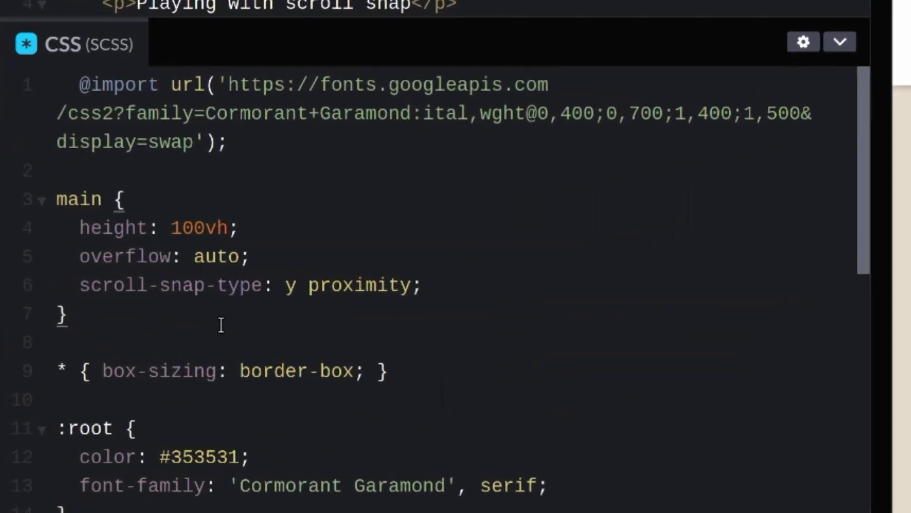
key("Return")
key("Return")
type("sc")
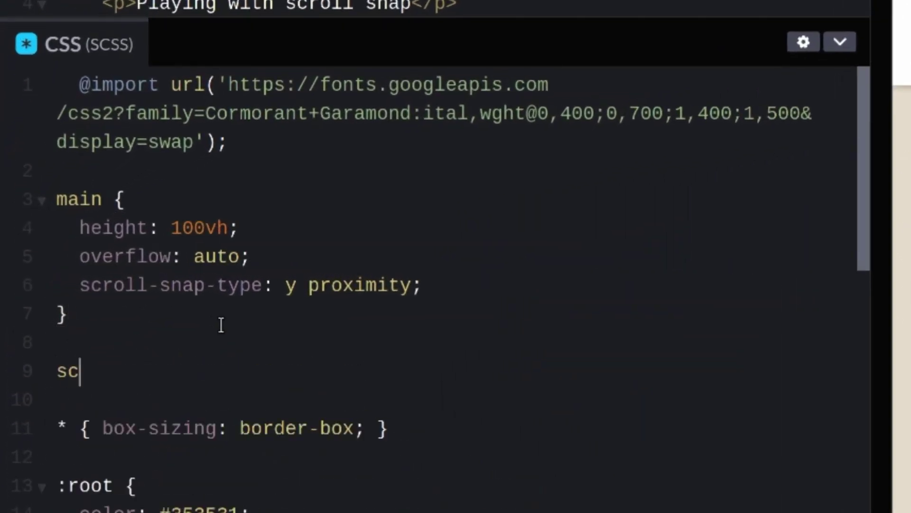
key("BackSpace")
key("BackSpace")
type("main > section {")
key("Return")
type("scroll-snap-align: star")
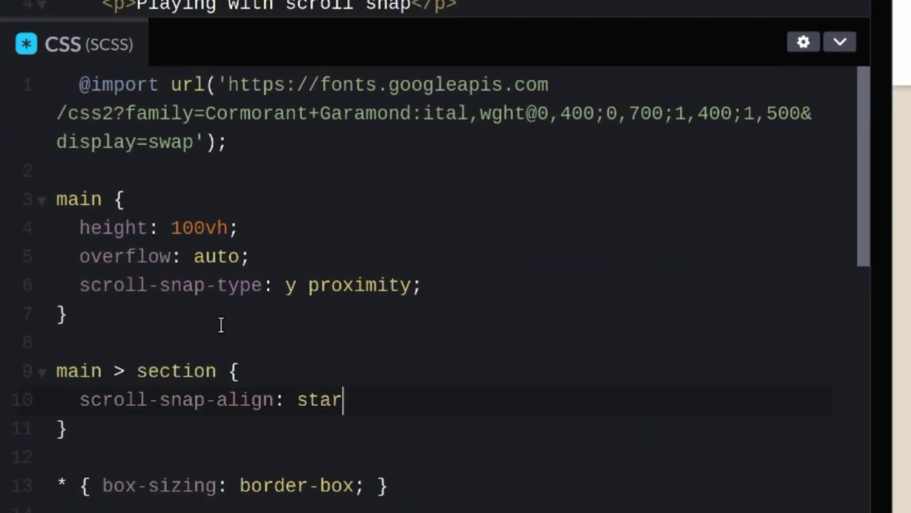
type("t;")
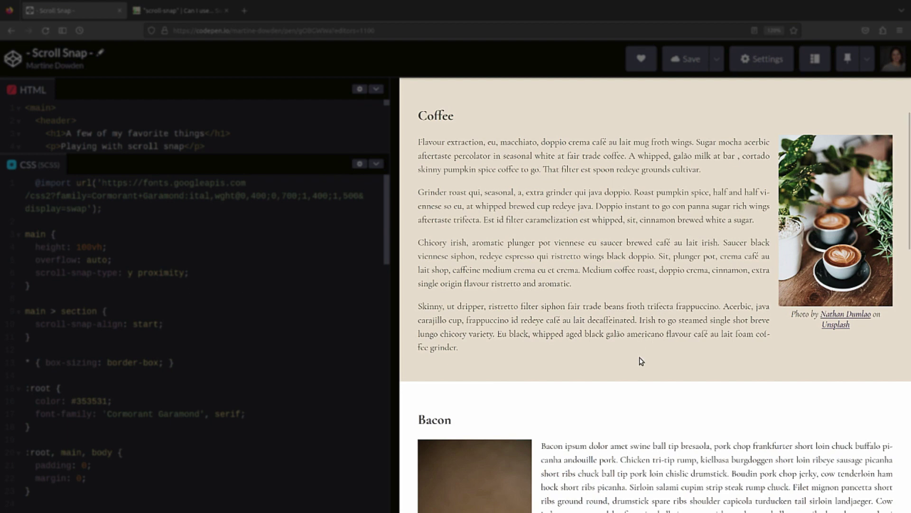
scroll(640, 357, "down", 3)
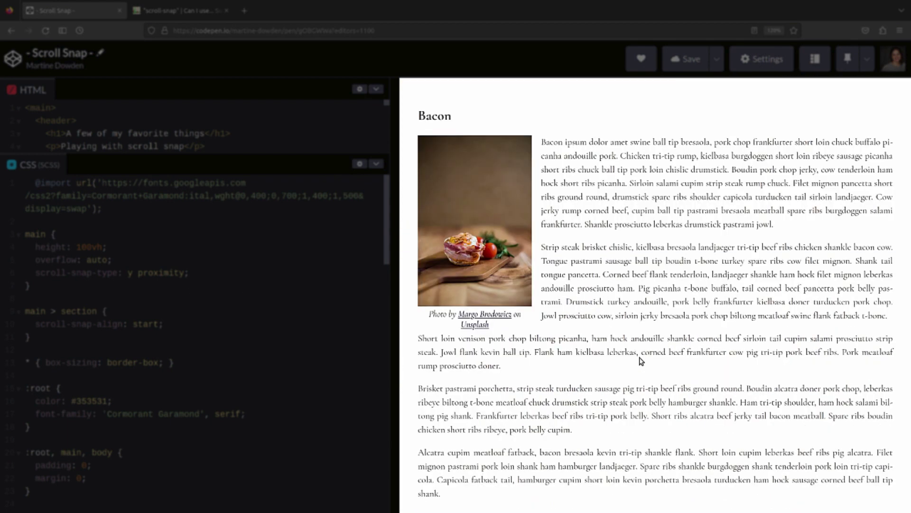
scroll(640, 360, "down", 5)
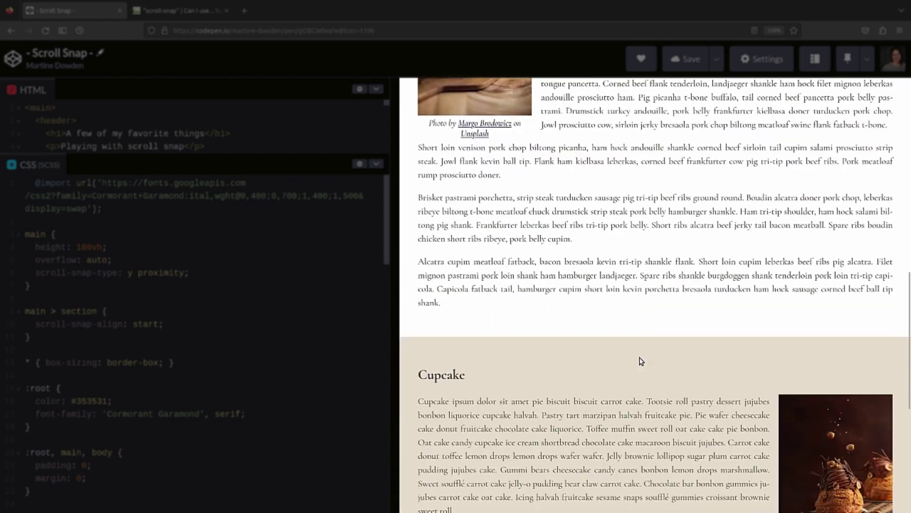
scroll(640, 358, "up", 5)
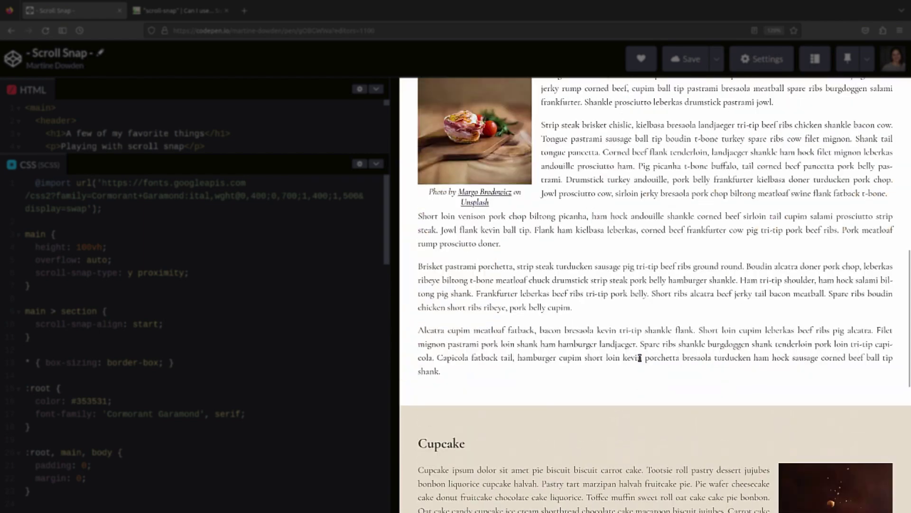
scroll(640, 357, "up", 3)
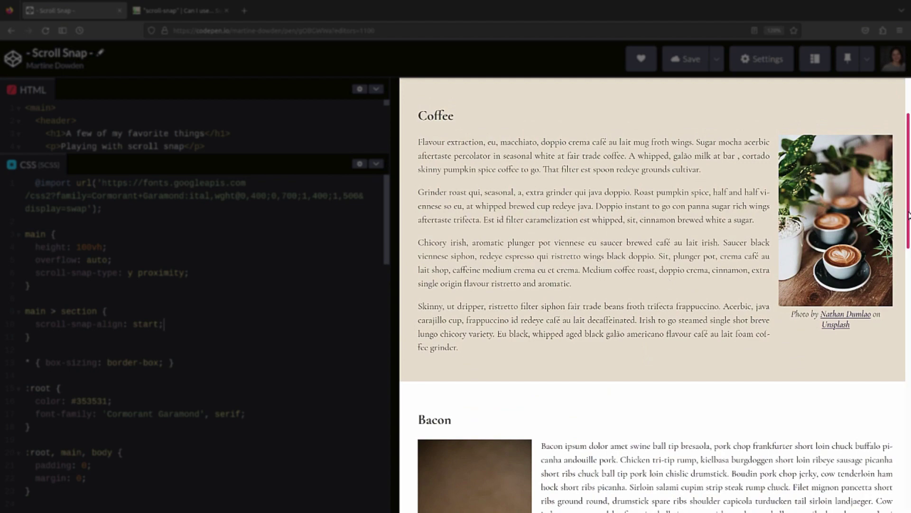
left_click_drag(909, 215, 904, 163)
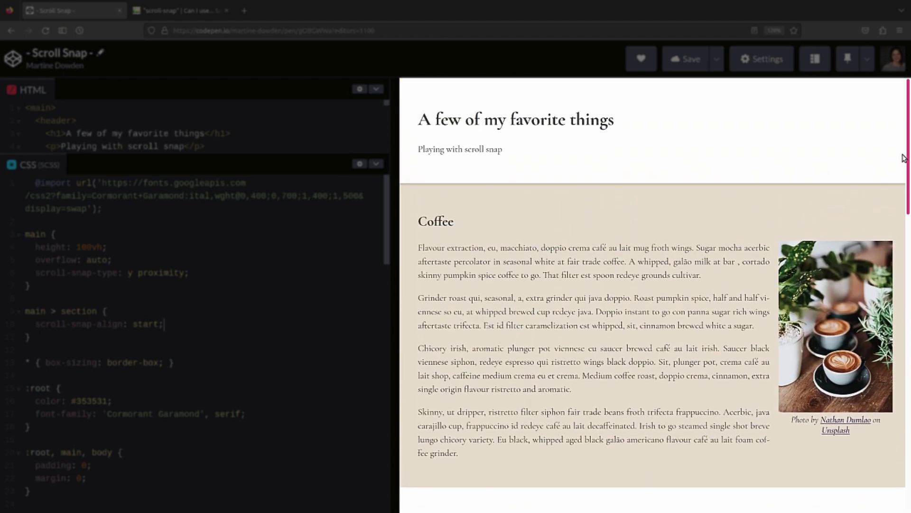
scroll(904, 163, "down", 2)
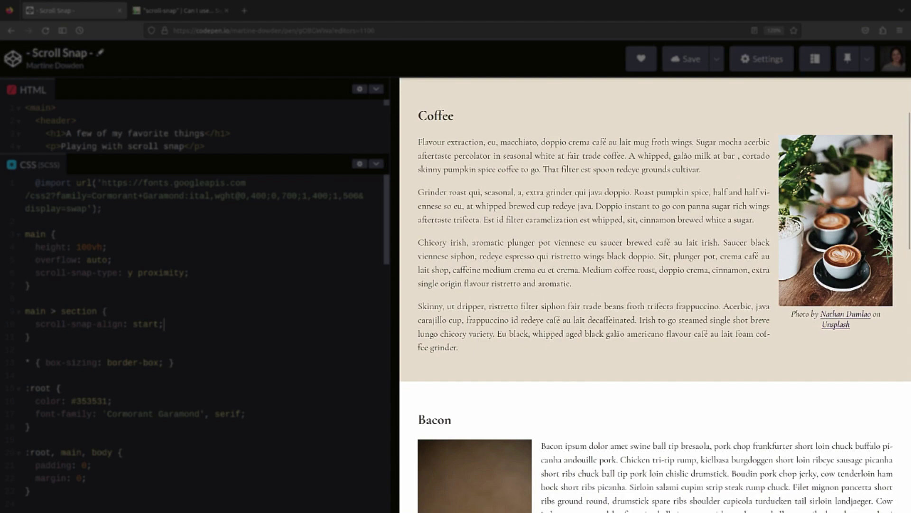
left_click_drag(908, 167, 900, 120)
scroll(900, 120, "down", 2)
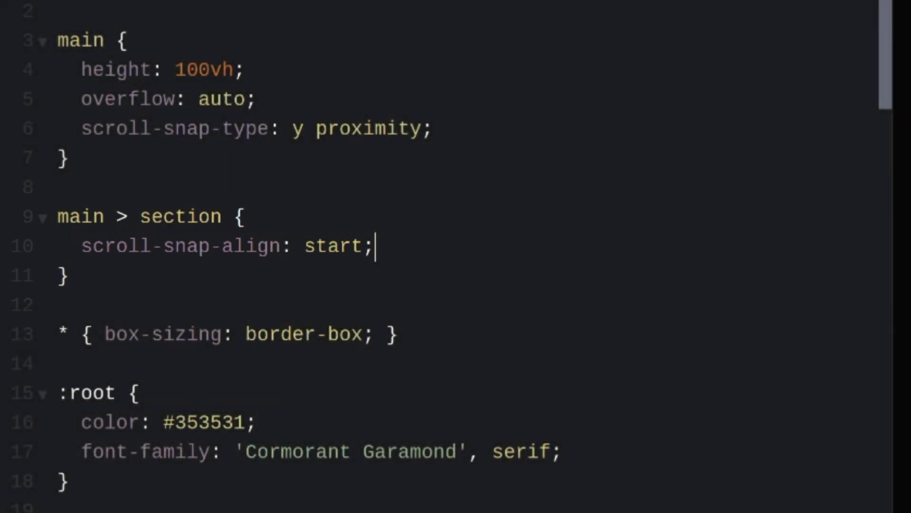
- Add a header rule with position: sticky and top: 0, then save the pen
key("Down")
key("Return")
key("Return")
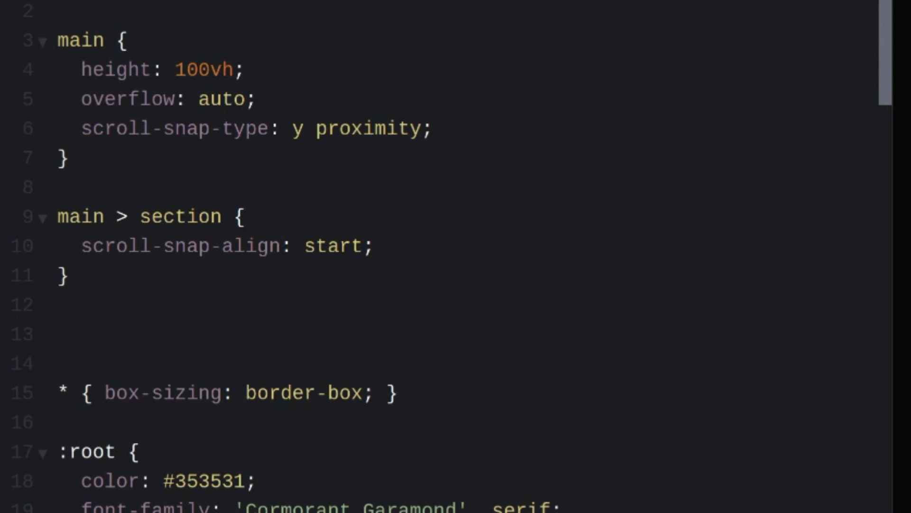
type("header {")
key("Return")
type("s")
key("BackSpace")
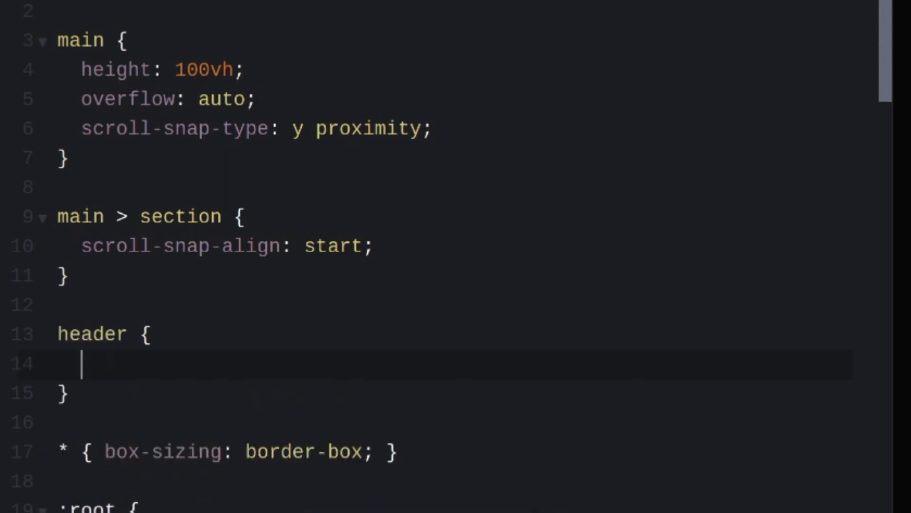
type("position: sticky;")
key("Return")
type("top:0;")
key("ctrl+s")
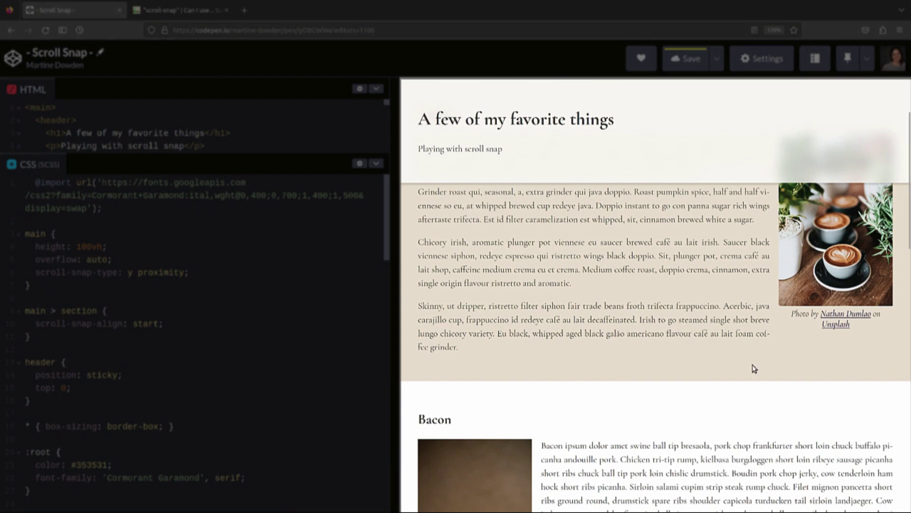
scroll(753, 367, "down", 2)
scroll(753, 366, "down", 2)
scroll(753, 367, "down", 1)
scroll(752, 367, "down", 3)
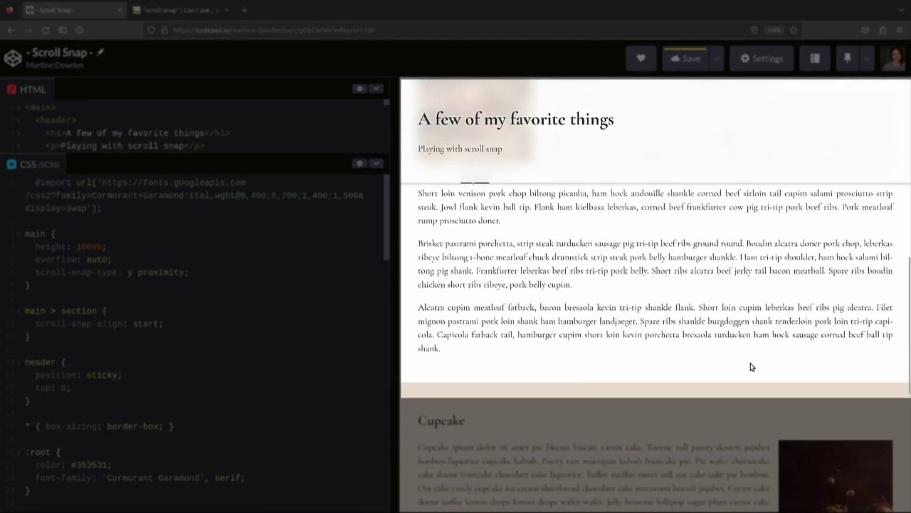
scroll(751, 367, "down", 2)
scroll(751, 367, "down", 1)
scroll(750, 367, "up", 1)
scroll(750, 366, "up", 1)
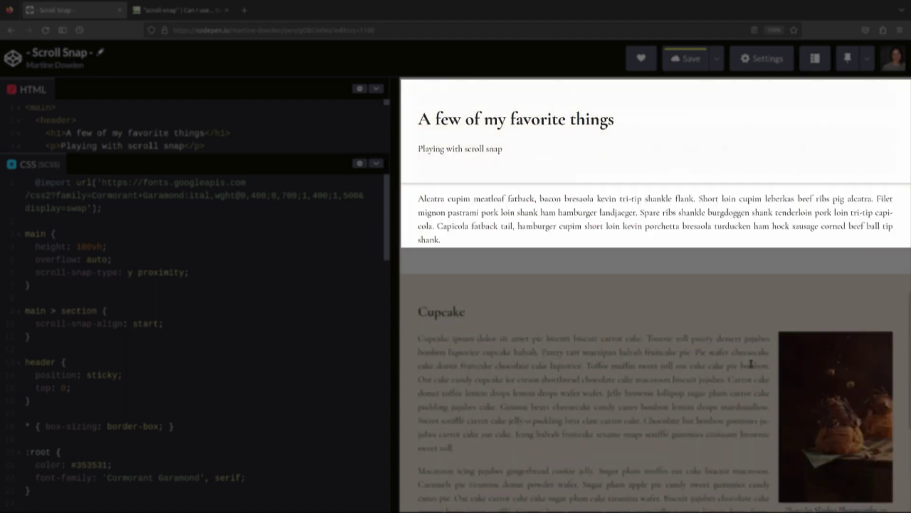
scroll(750, 366, "down", 2)
scroll(750, 364, "up", 2)
scroll(751, 364, "up", 1)
scroll(750, 364, "down", 2)
scroll(750, 364, "up", 2)
scroll(750, 364, "up", 3)
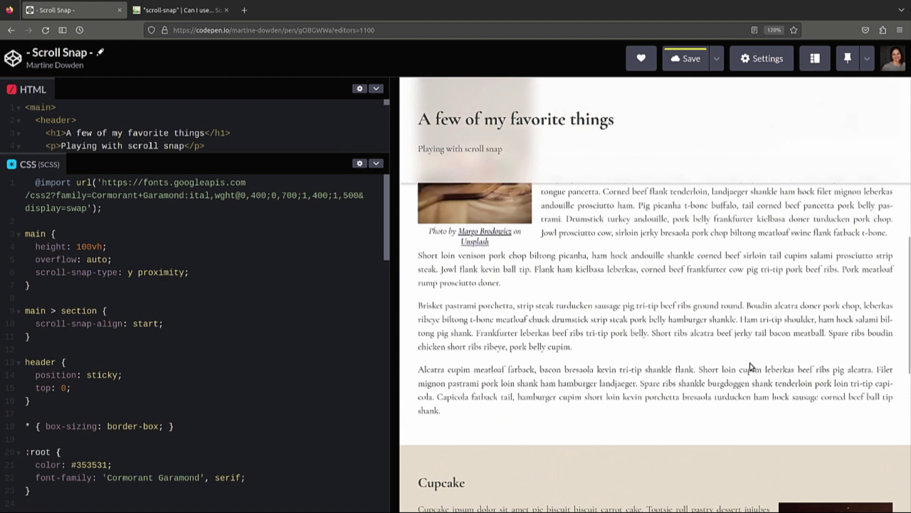
scroll(751, 367, "up", 1)
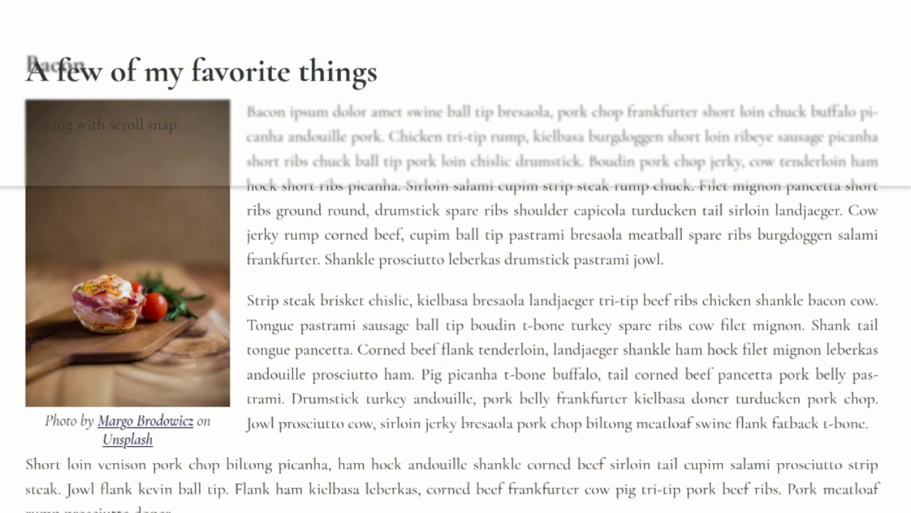
scroll(192, 336, "up", 3)
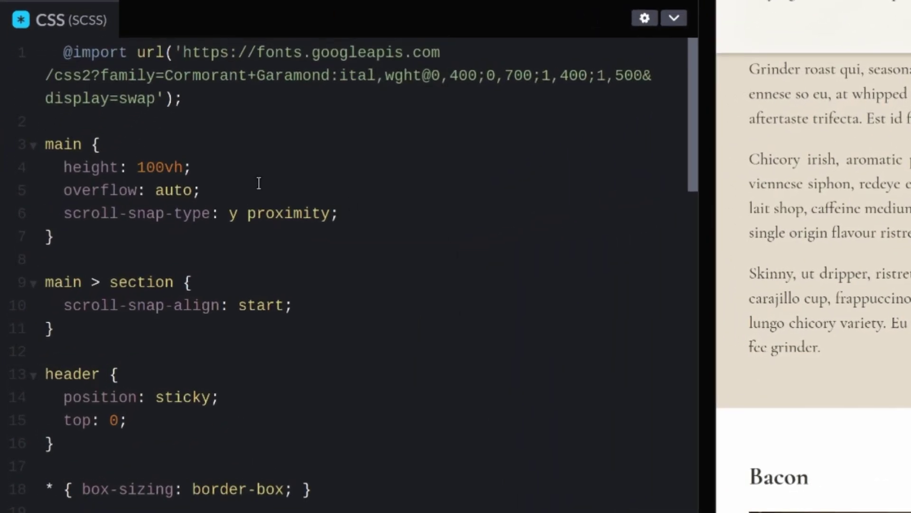
- Insert scroll-padding-top: 12rem after scroll-snap-type in the main rule
left_click(385, 215)
key("Return")
type("scroo")
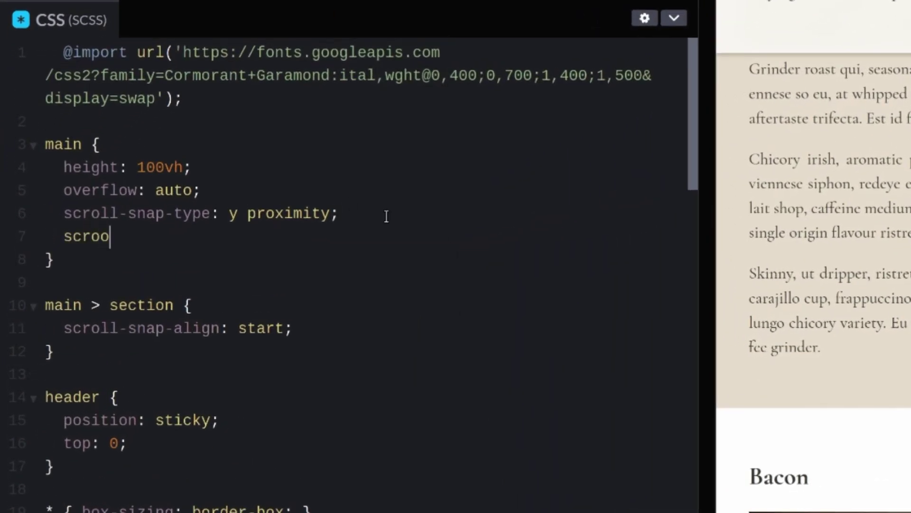
key("BackSpace")
type("ll-padding-top:")
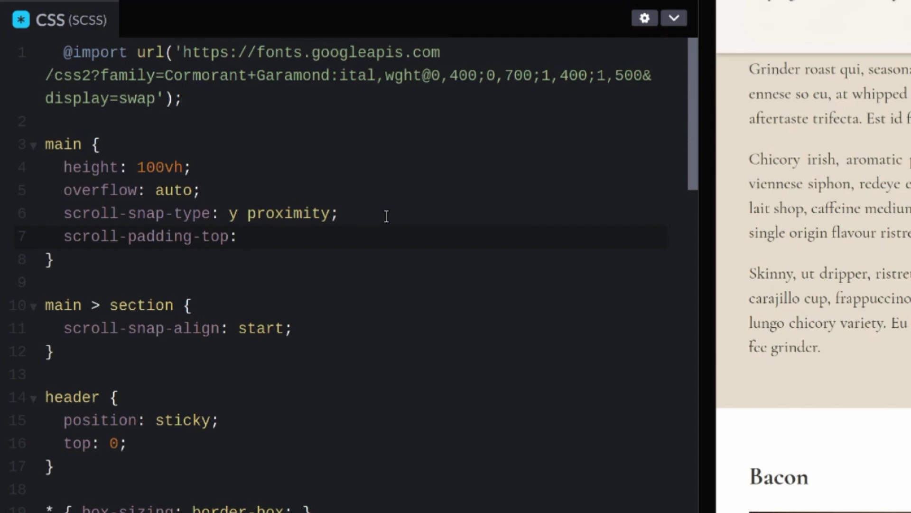
type("12rem")
type(";")
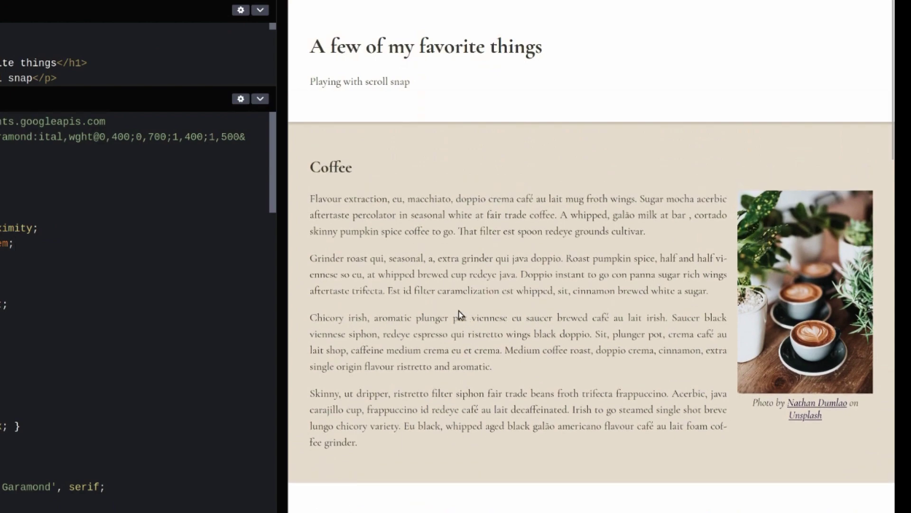
scroll(459, 315, "down", 3)
scroll(456, 311, "down", 3)
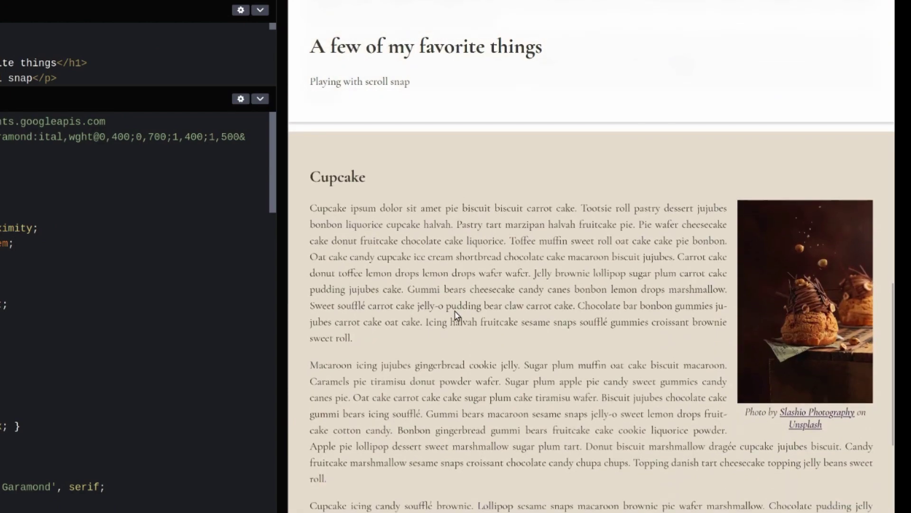